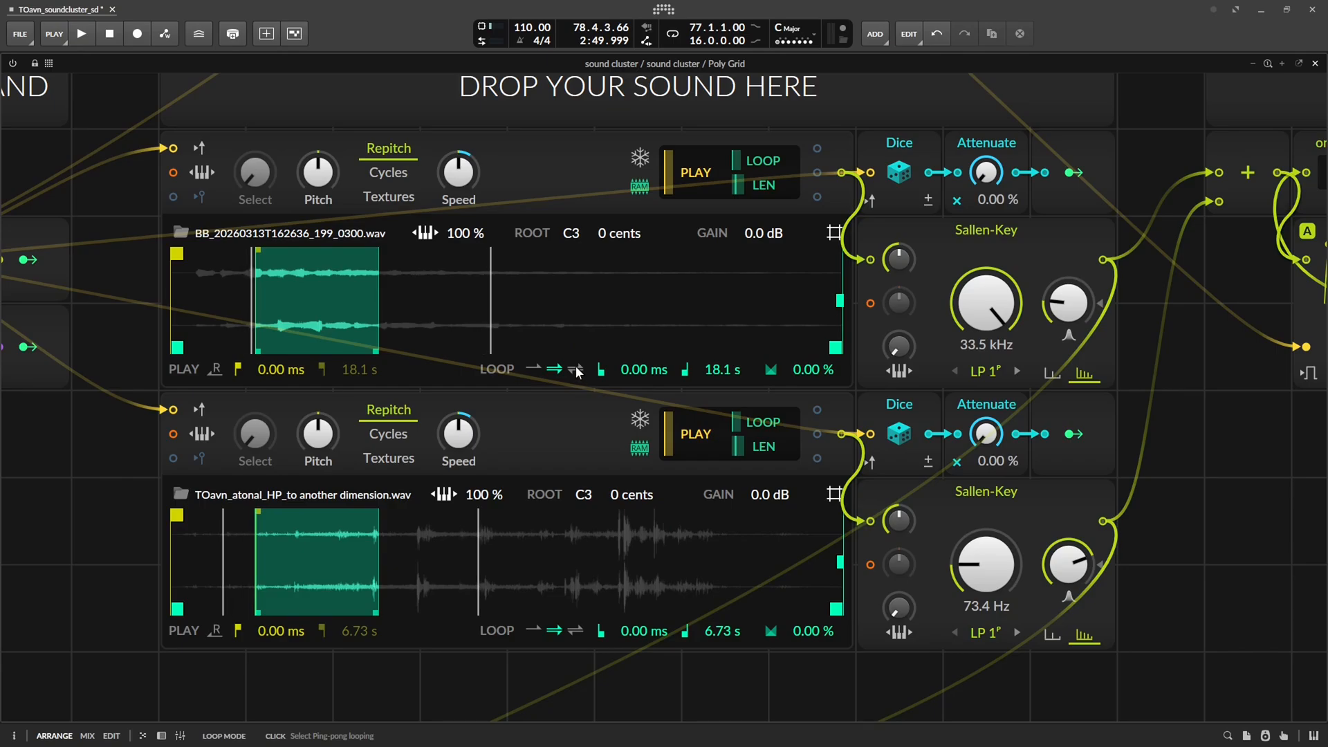
Set both samplers to forward looping and load TOavn_tonal_HP_spectral swells_C#Maj into the upper sampler
click(574, 632)
click(554, 630)
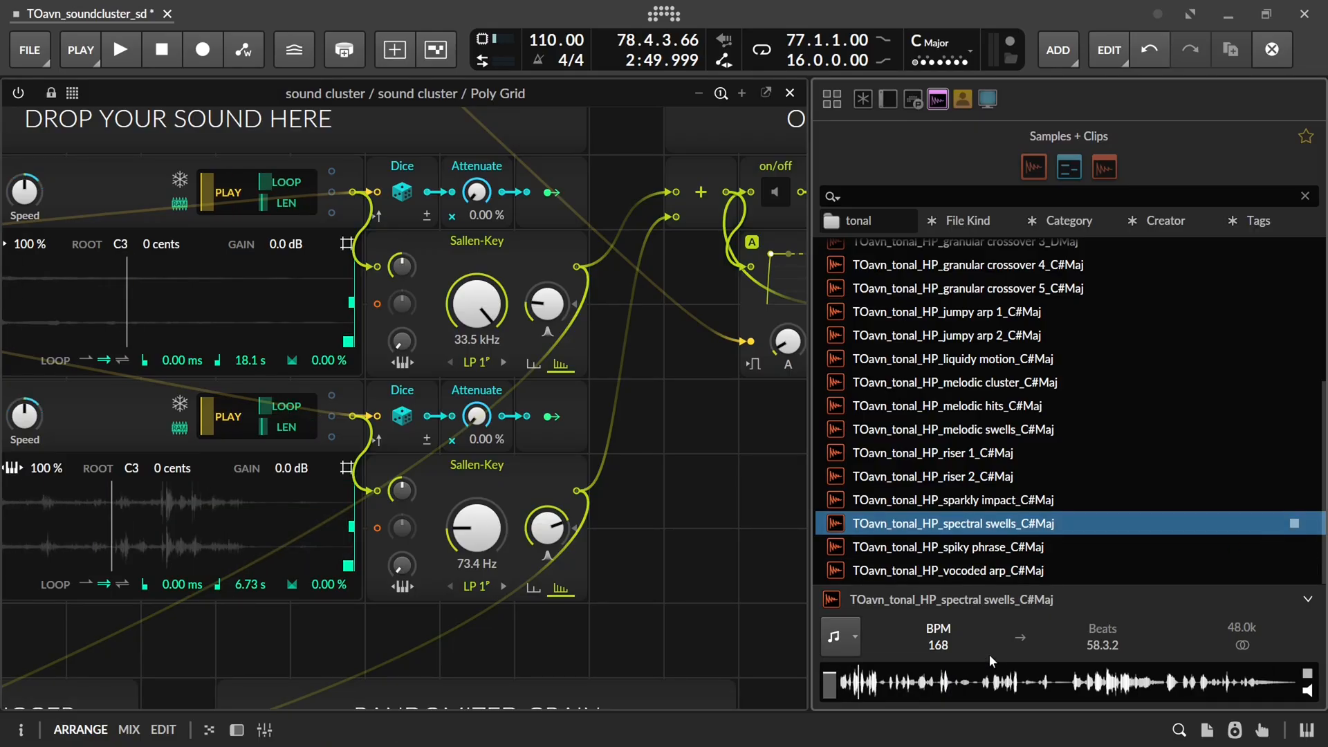
drag(989, 653, 1011, 650)
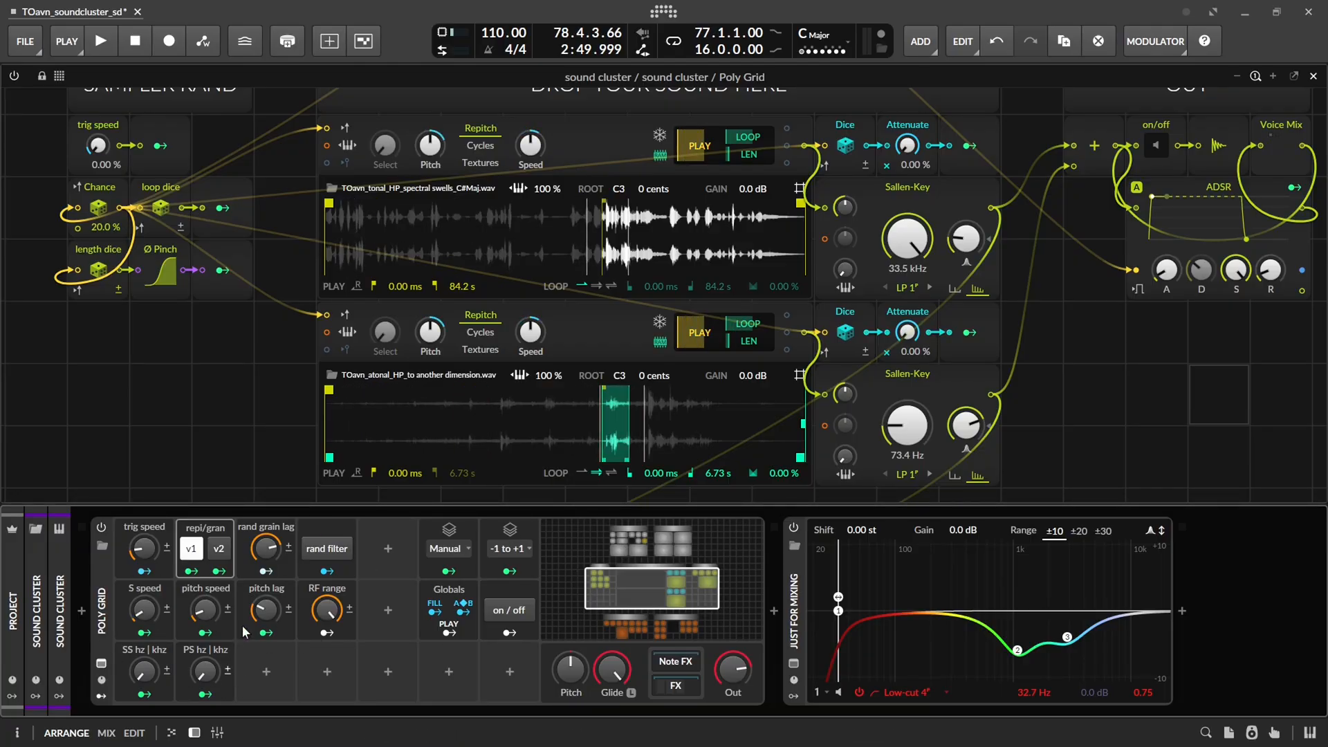
Start playback and try a trig speed of about 87 % before lowering it again
key(space)
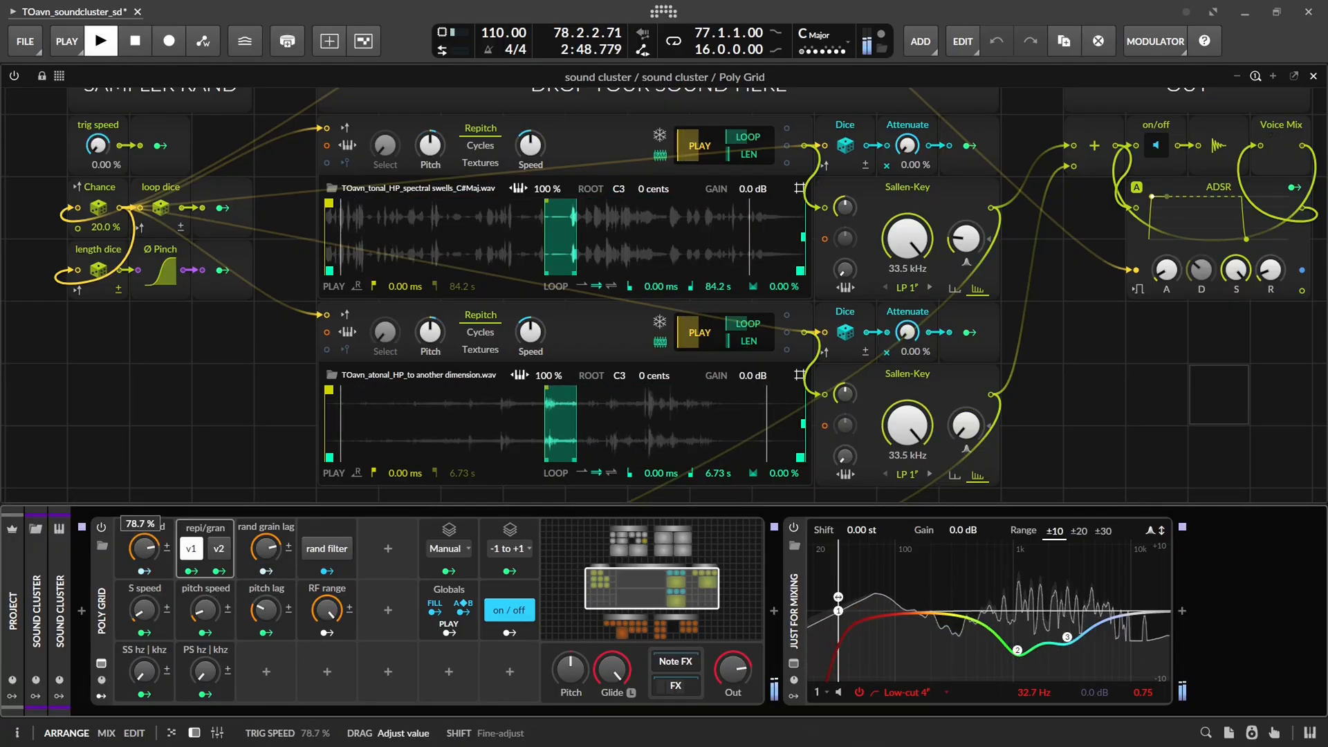
drag(147, 549, 147, 545)
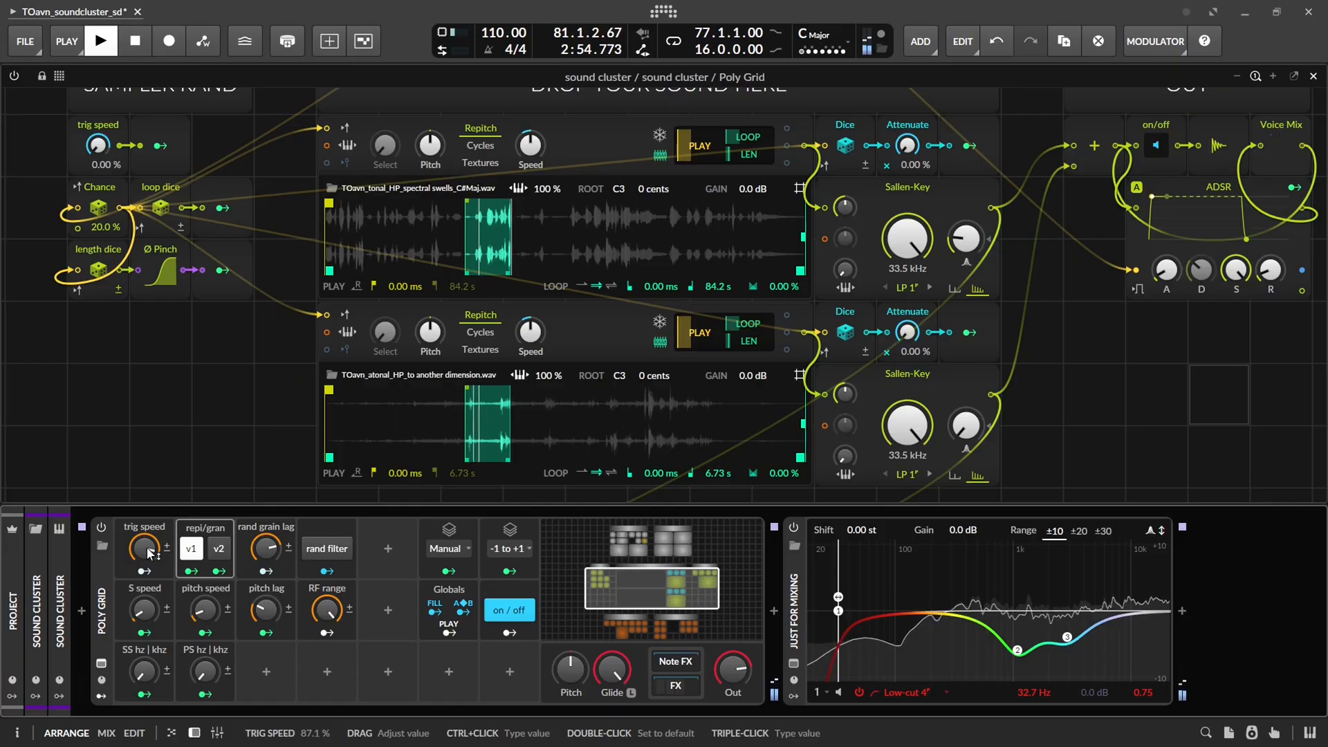
drag(147, 551, 147, 654)
Try an S speed of about 74 % and turn it back down
drag(148, 613, 148, 606)
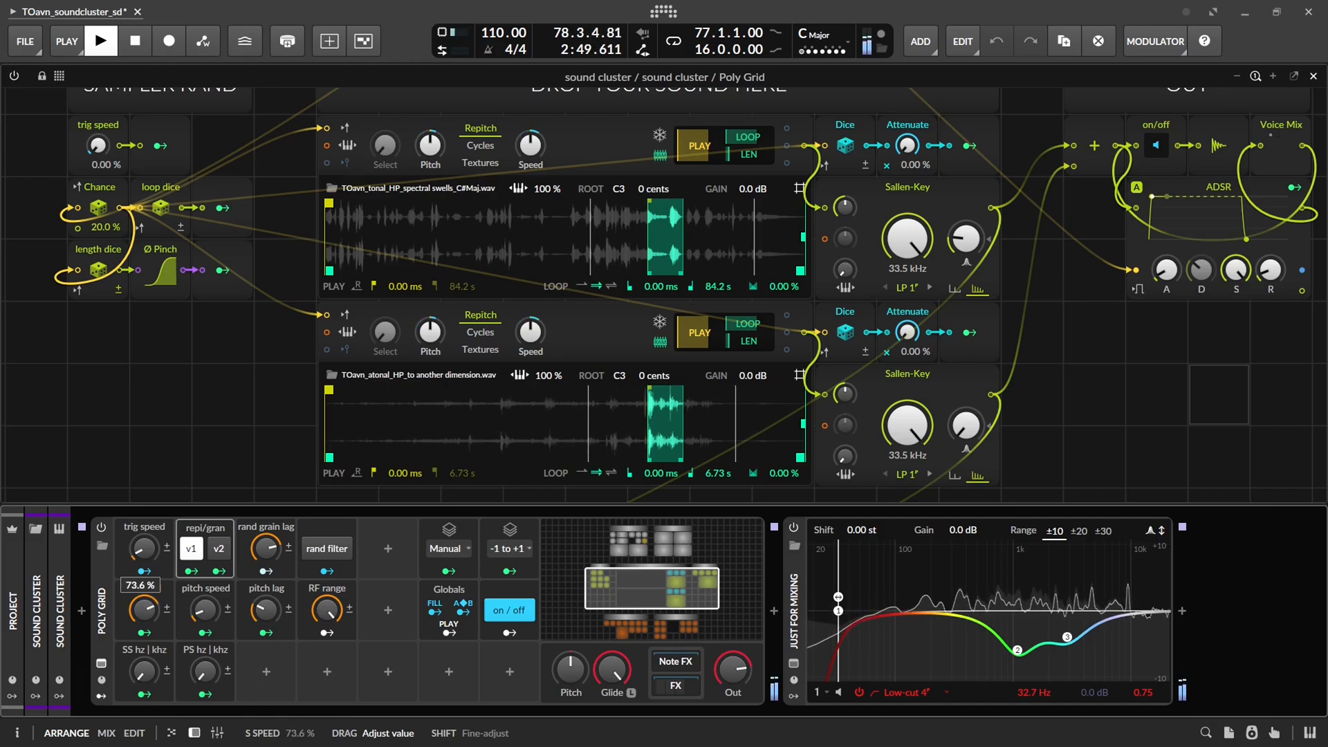
drag(147, 606, 147, 604)
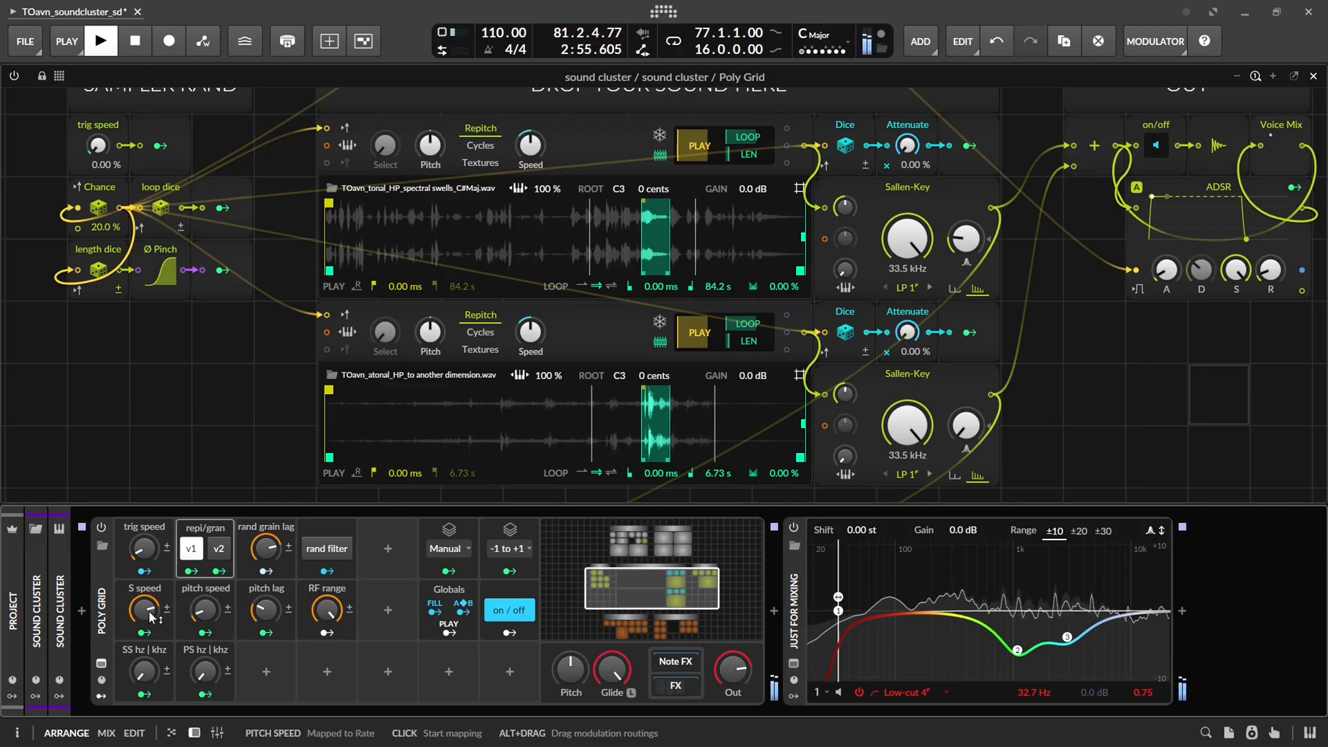
drag(144, 608, 144, 678)
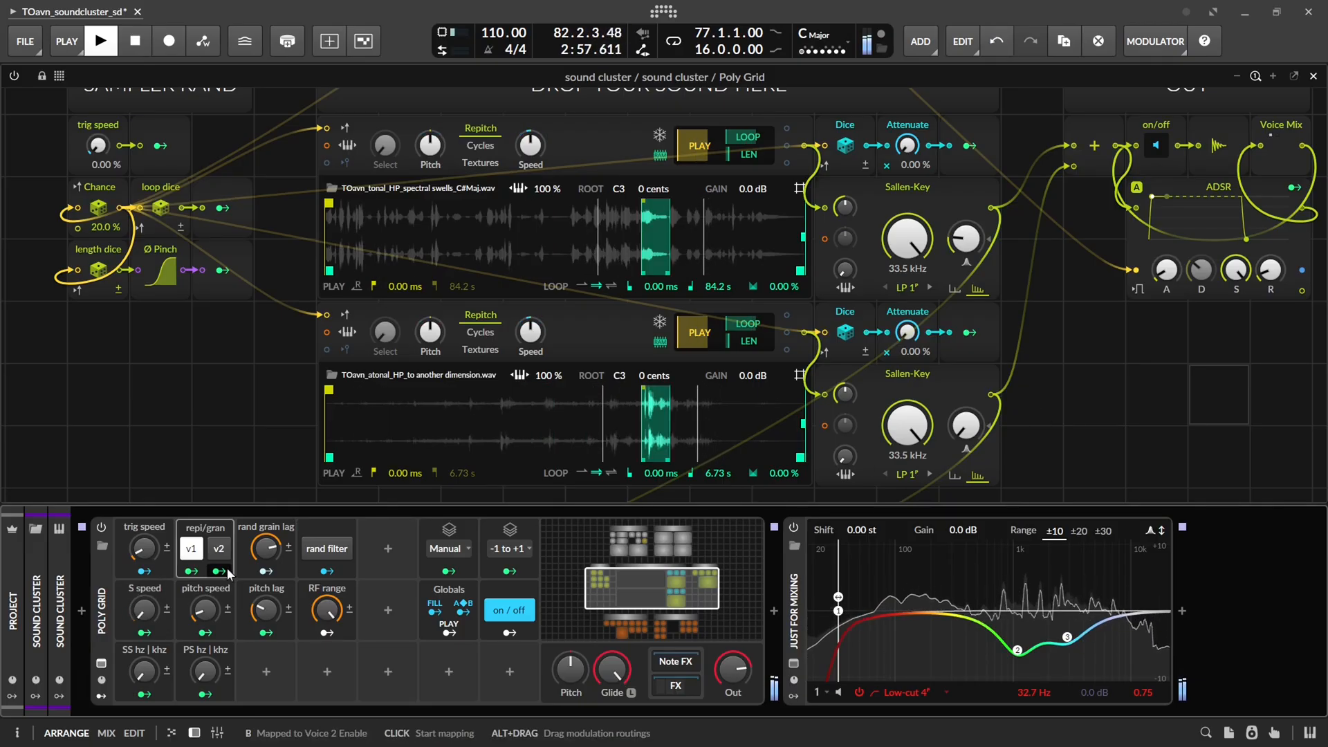
Open the speed curve and try a raised S speed with SS hz | khz at 70.0 %, turning both back down
scroll(543, 408, up, 6)
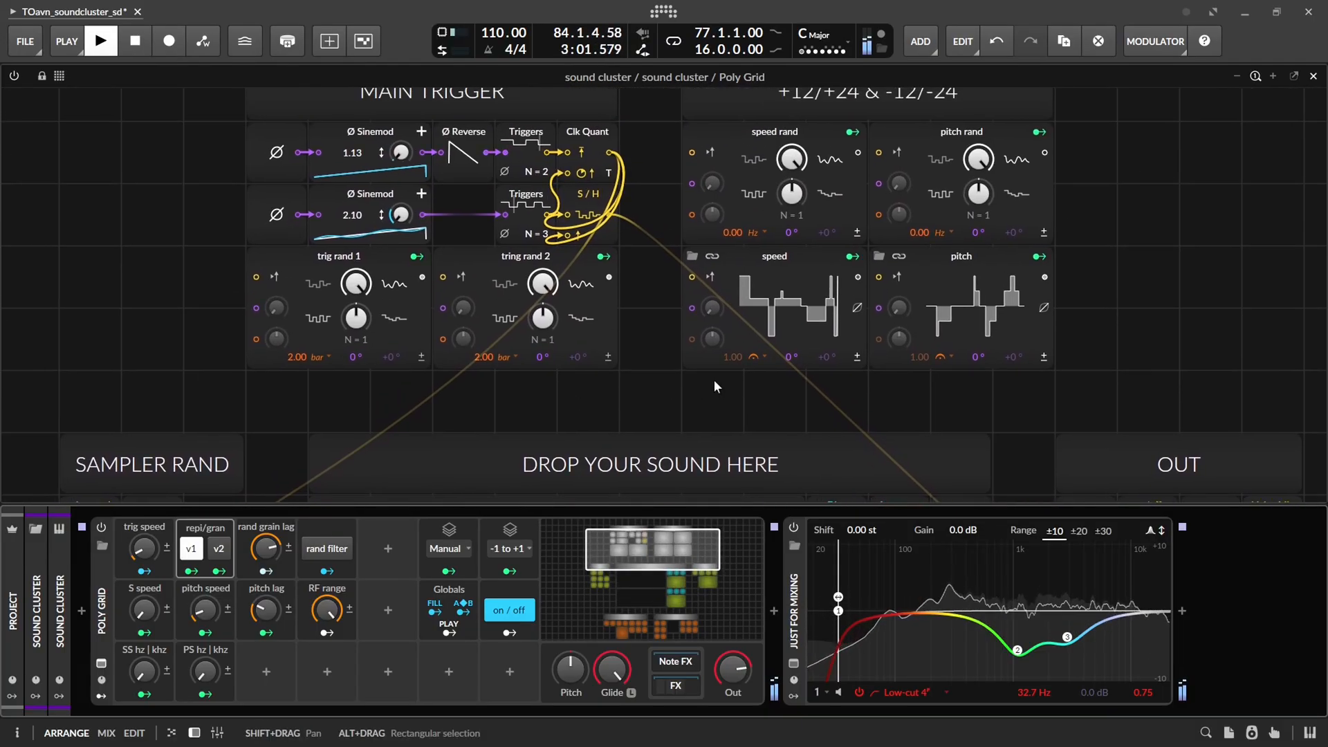
click(794, 328)
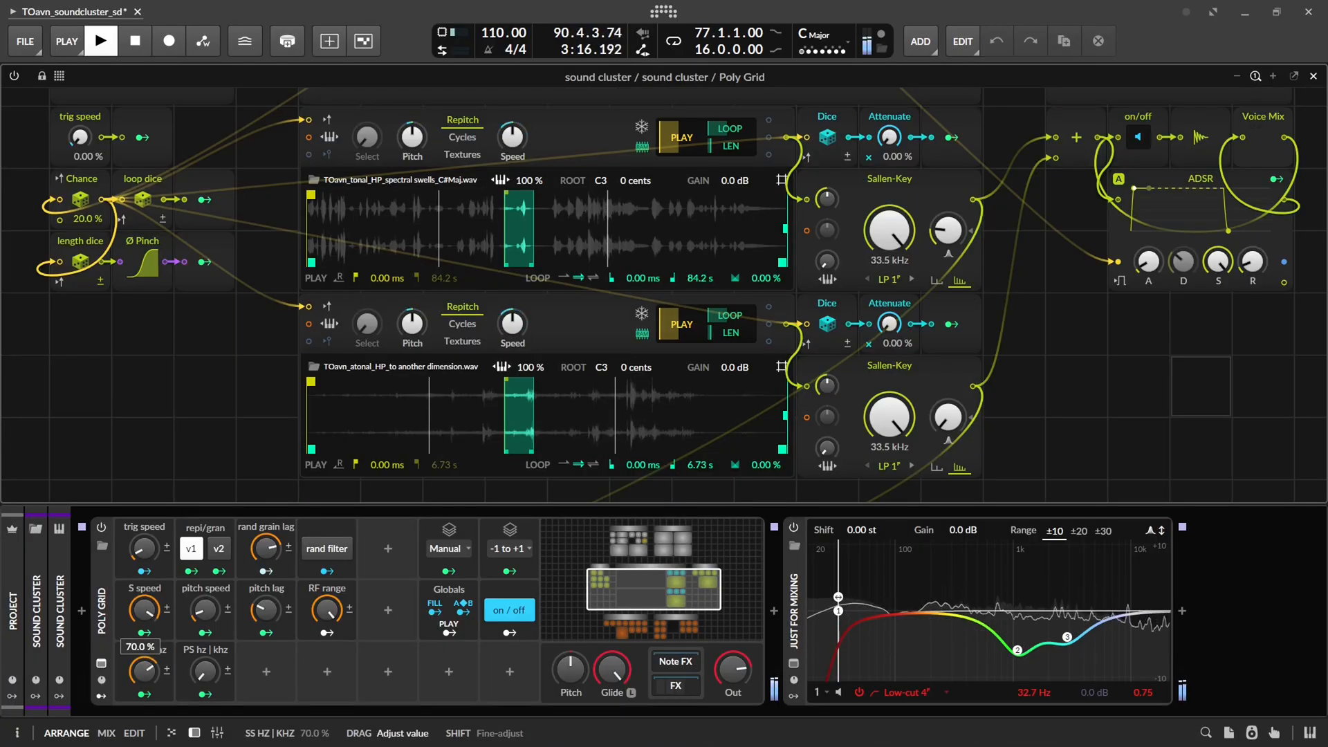
drag(144, 615, 145, 640)
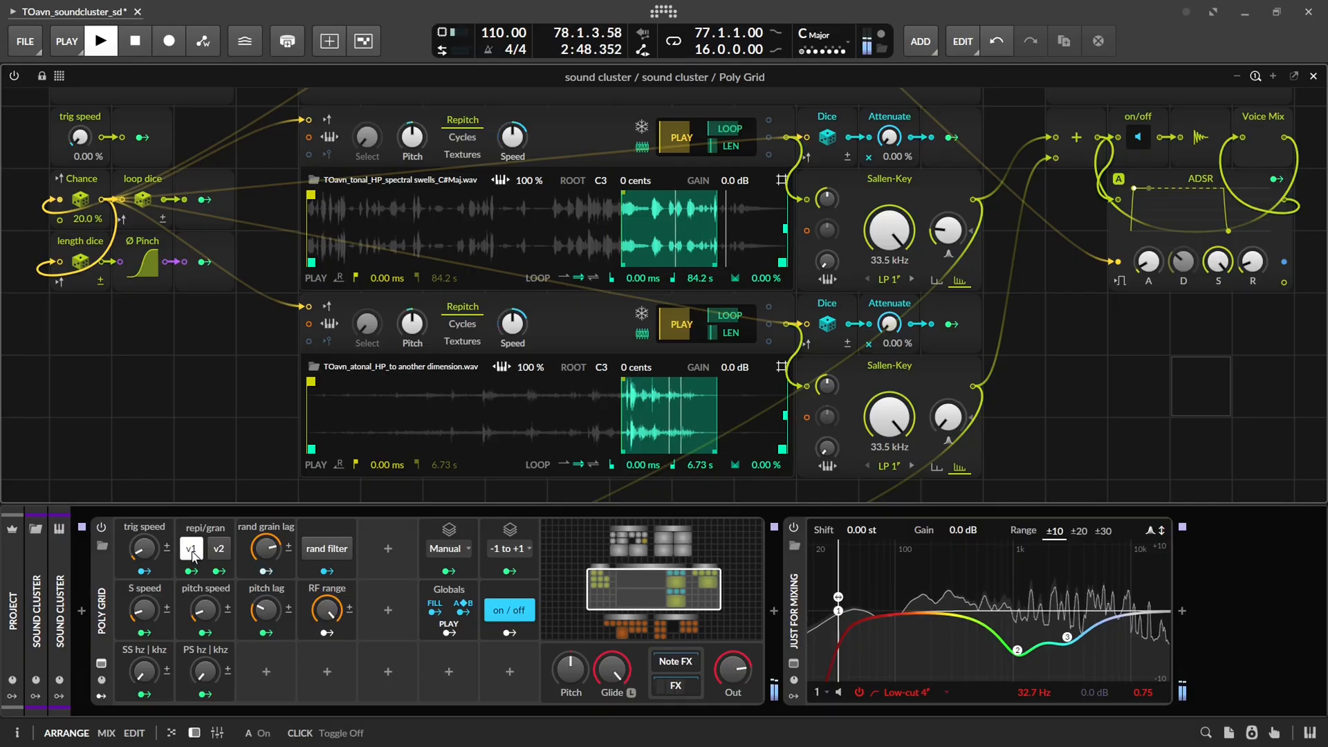
Raise the pitch speed to about 76.5 % and open the pitch curve
click(218, 550)
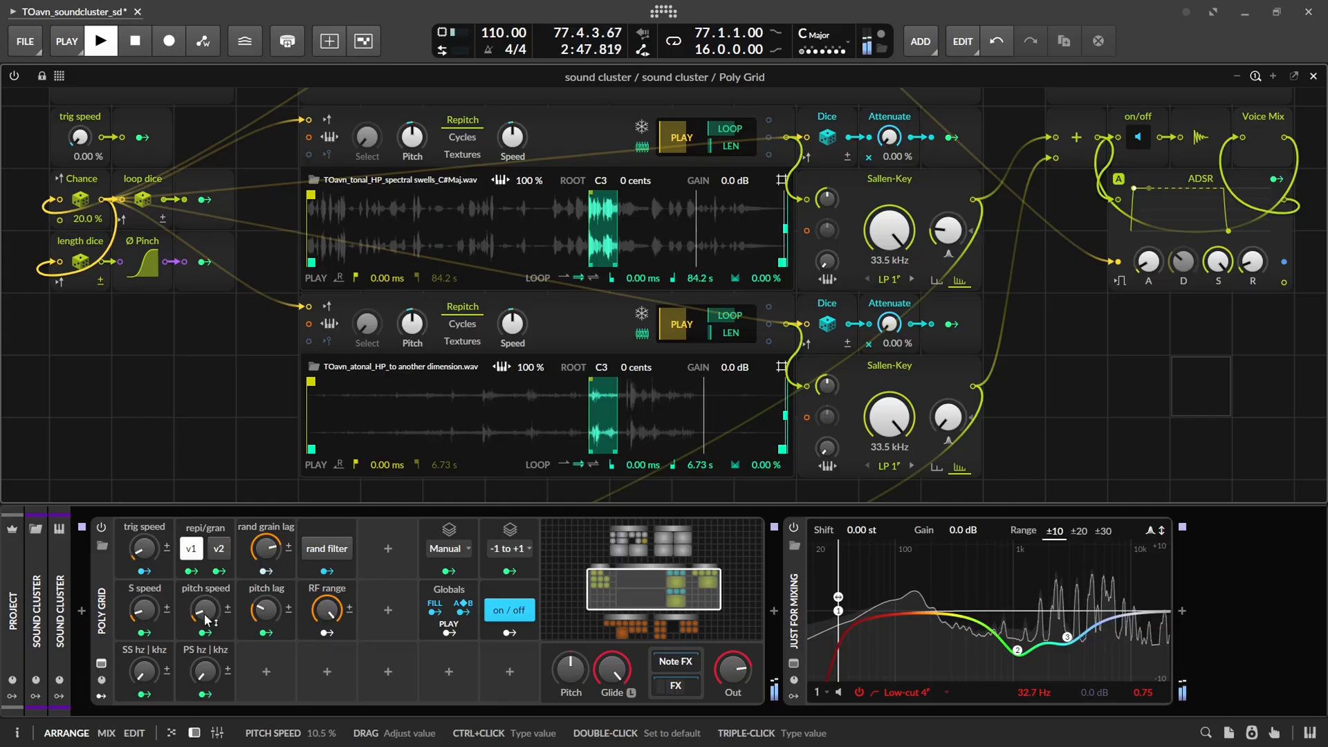
drag(204, 609, 204, 588)
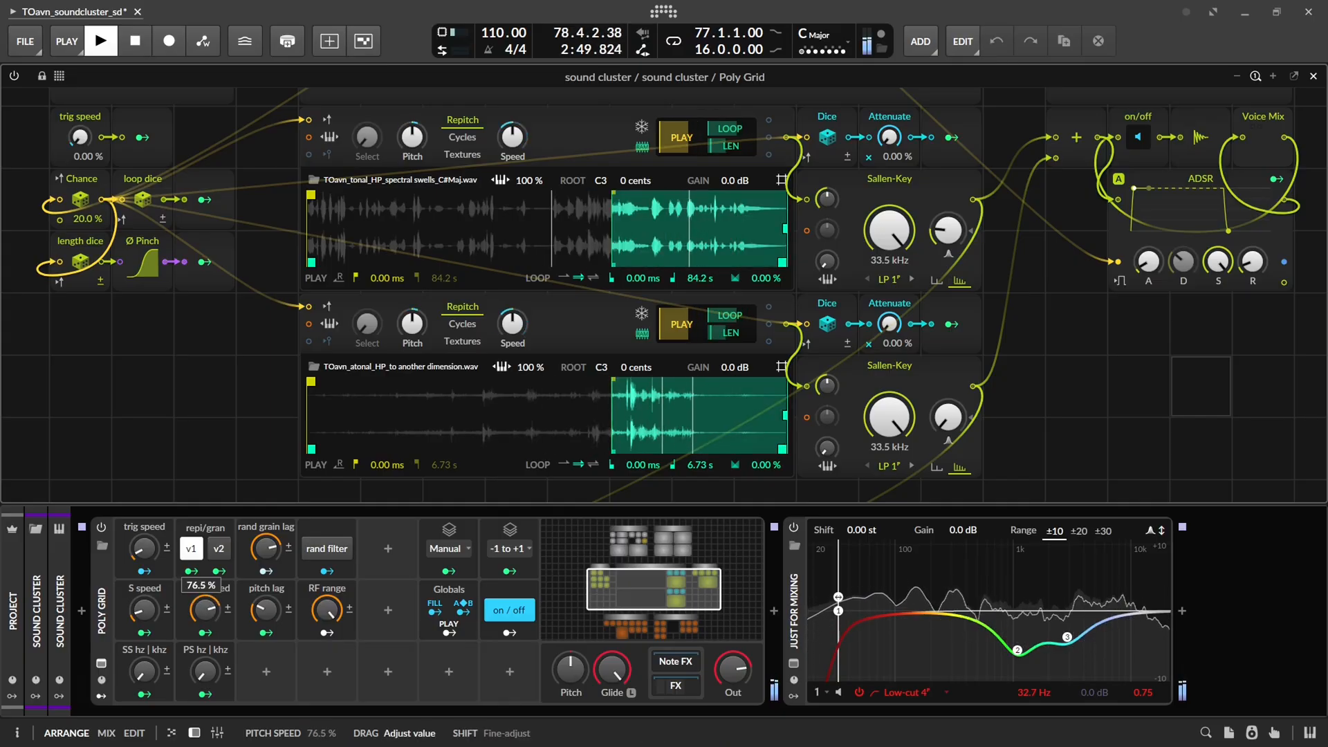
drag(1045, 280, 998, 477)
click(930, 304)
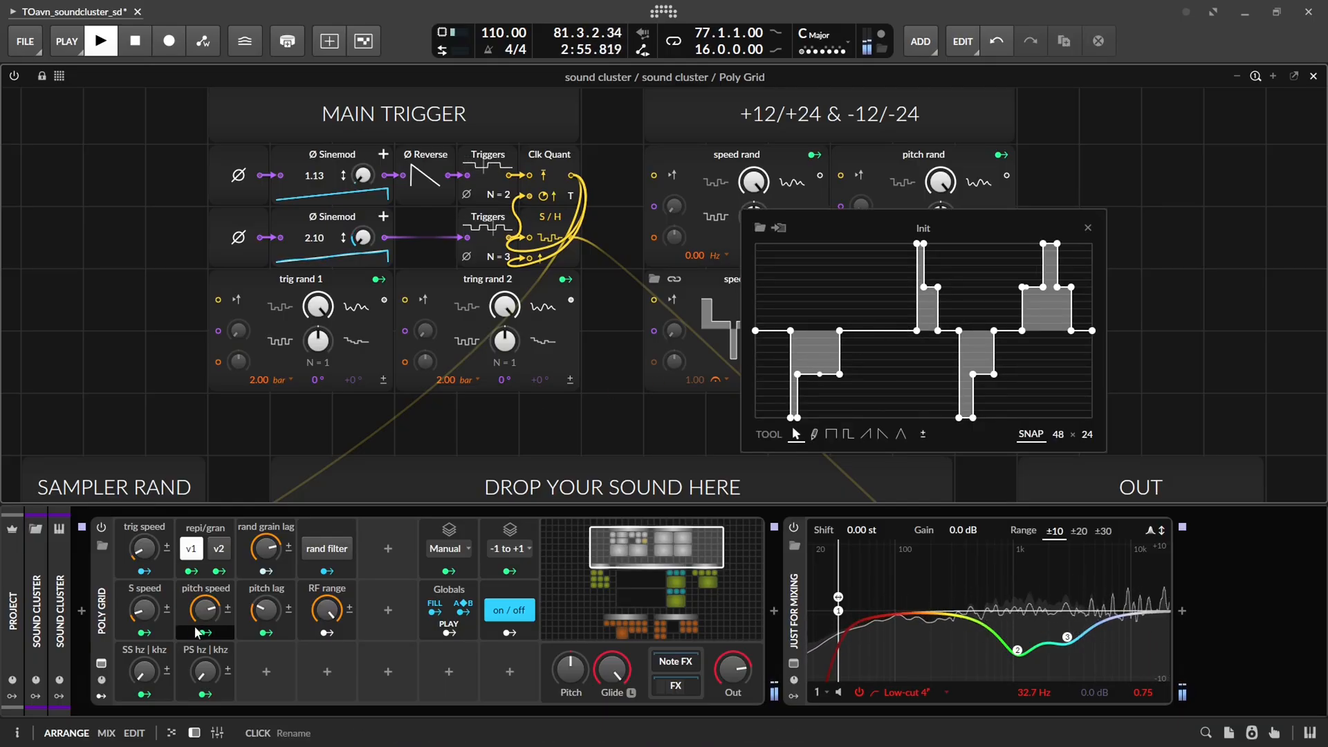
Try pitch speeds of 36.5 %, 10.5 % and 38.0 % in v2 with different PS hz | khz amounts
mouse_move(201, 611)
mouse_down()
mouse_move(200, 640)
mouse_move(205, 613)
mouse_up()
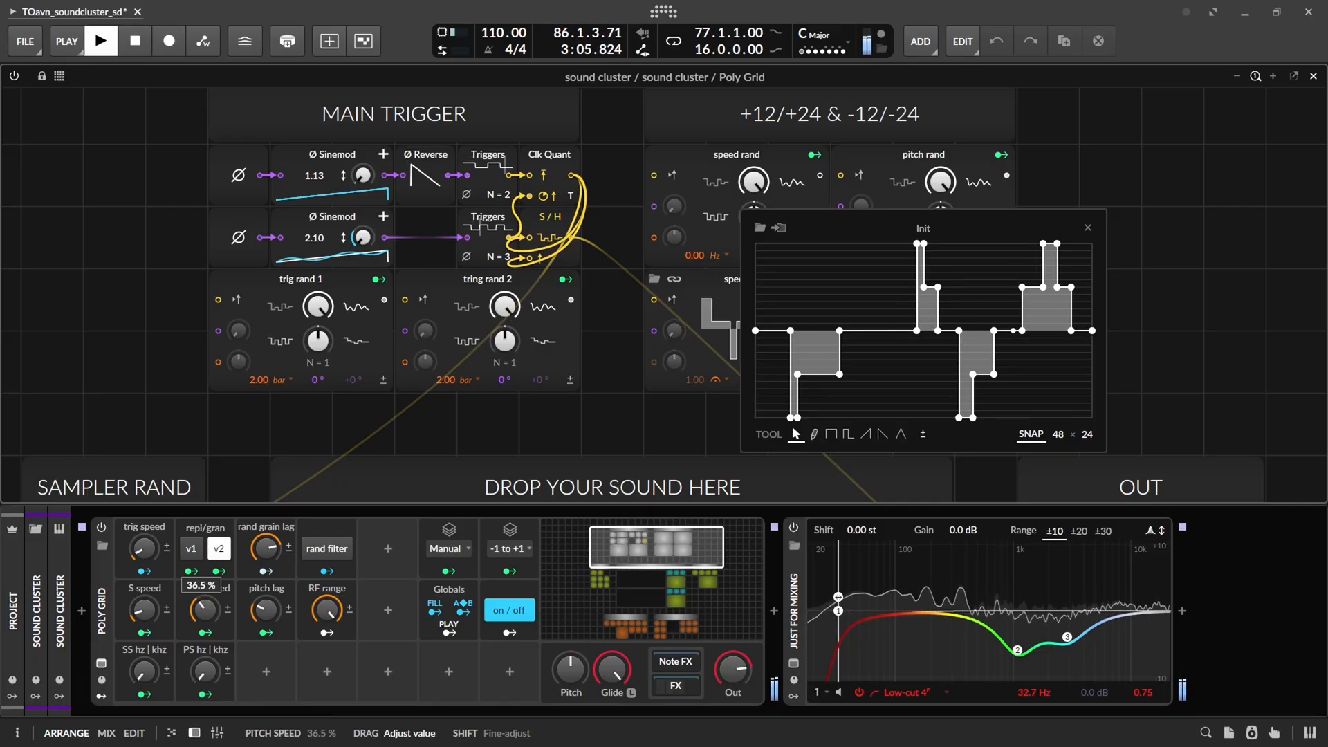
drag(205, 613, 205, 613)
drag(204, 671, 205, 671)
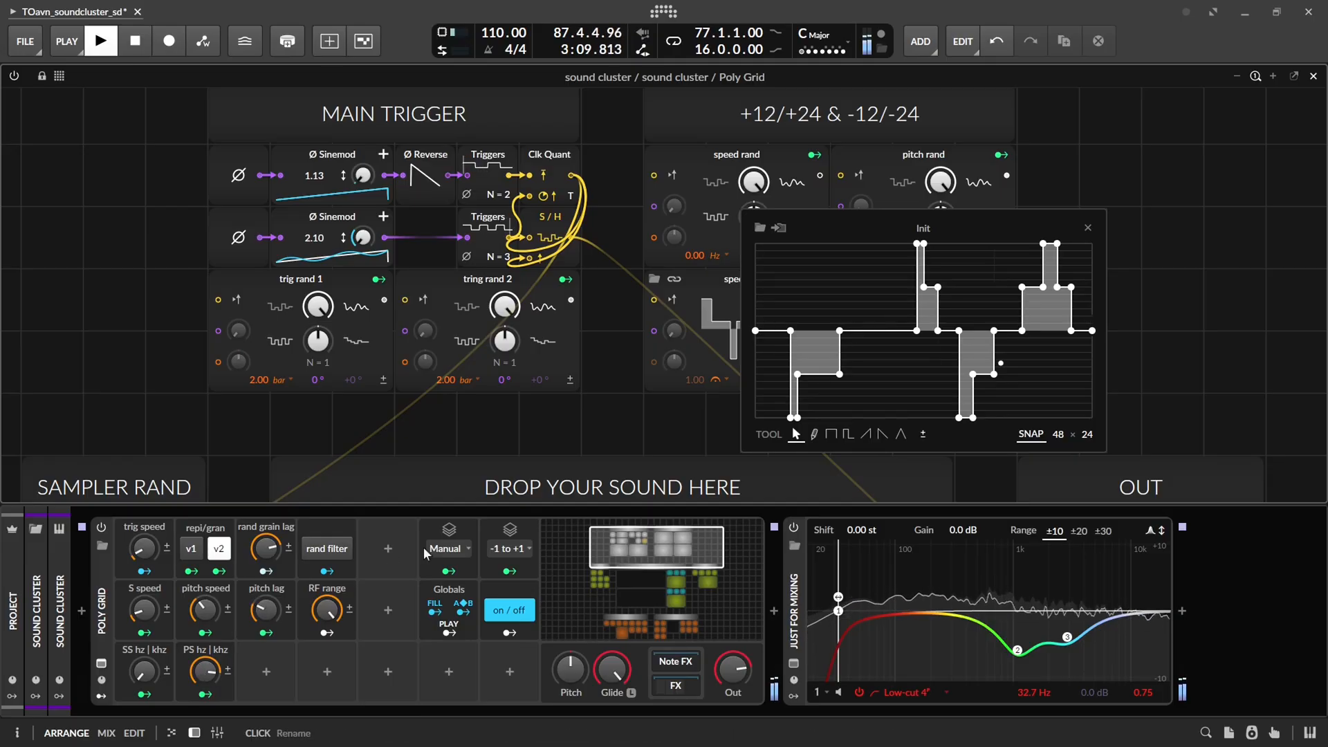
drag(210, 591, 204, 611)
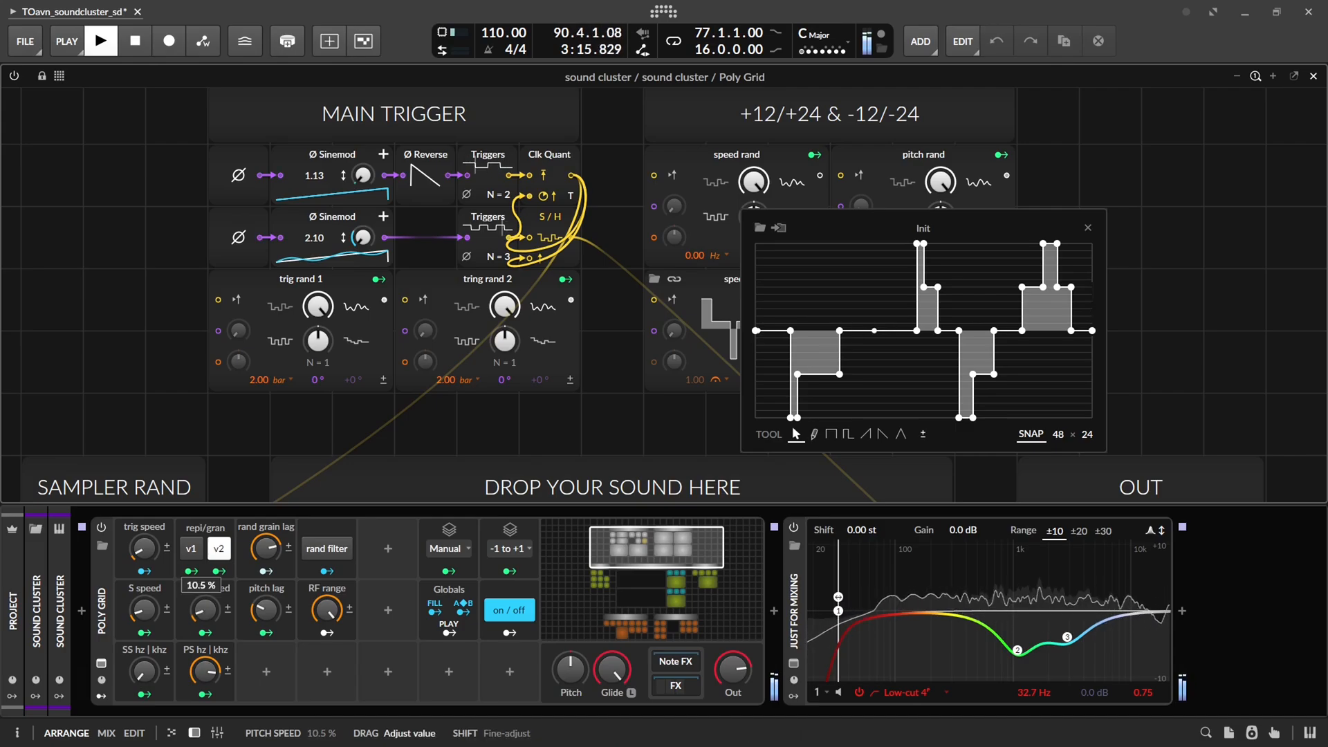
drag(205, 670, 205, 671)
drag(205, 610, 204, 612)
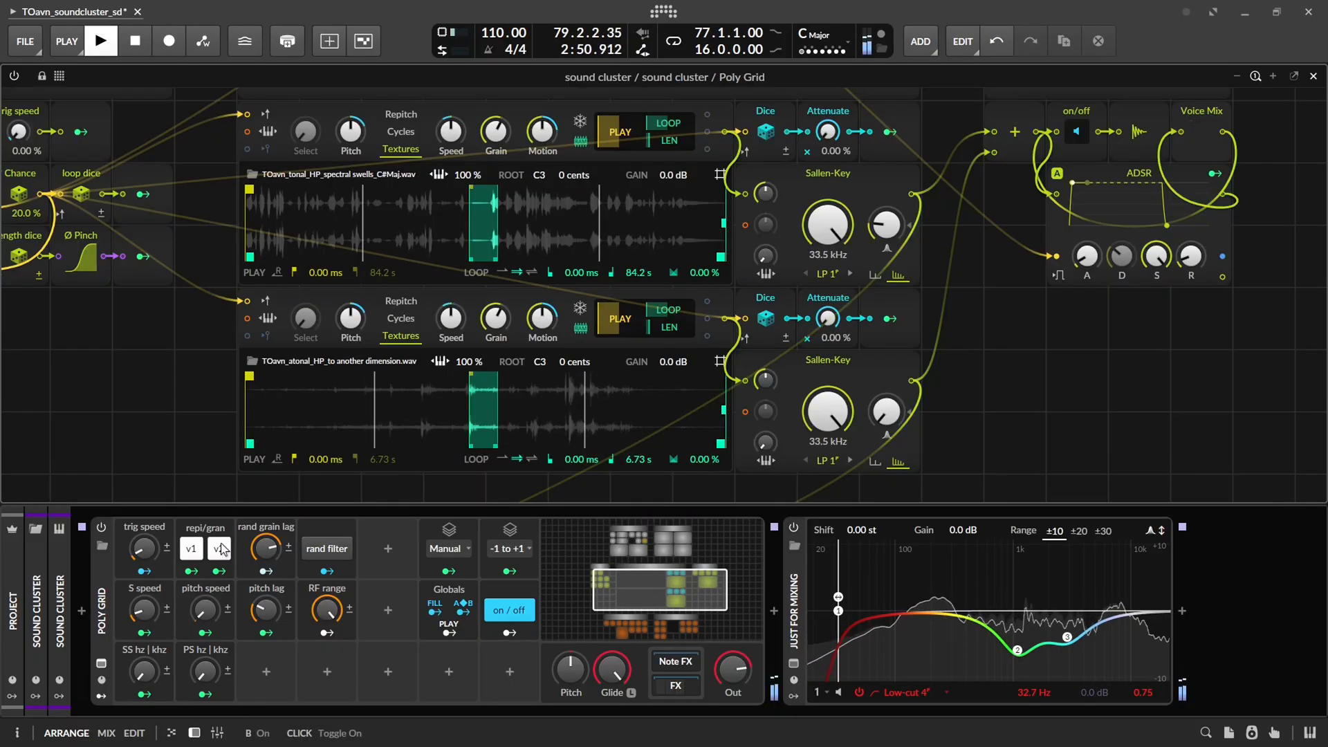
click(220, 548)
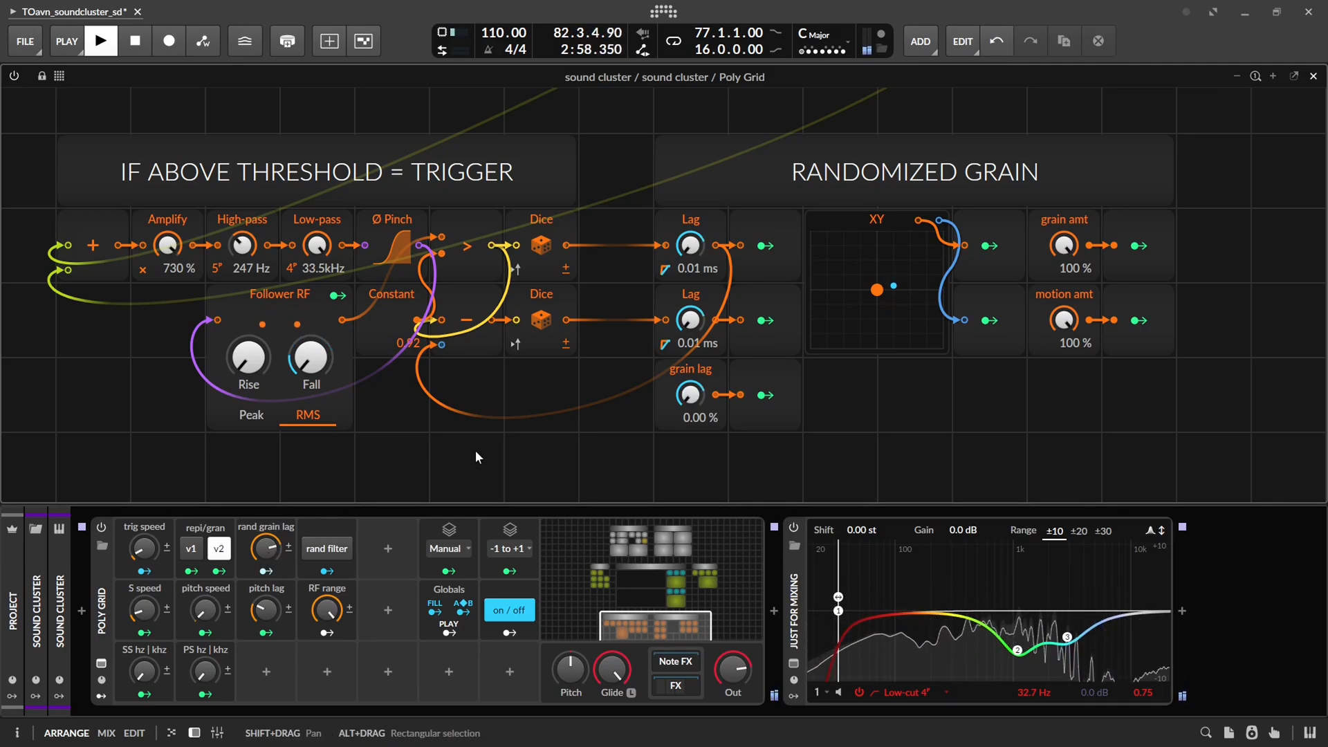
Restart playback, lower the rand grain lag, and set the pitch lag to about 51 %
key(space)
key(space)
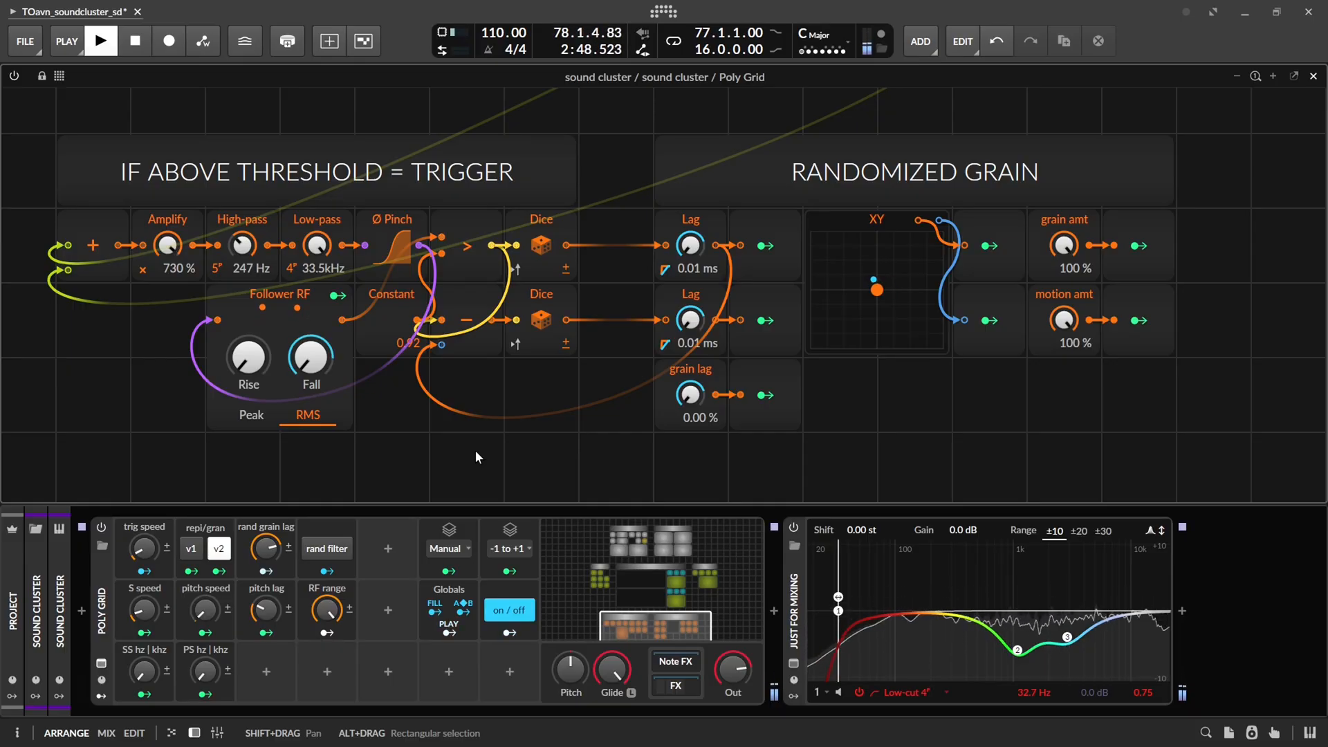
drag(266, 547, 266, 543)
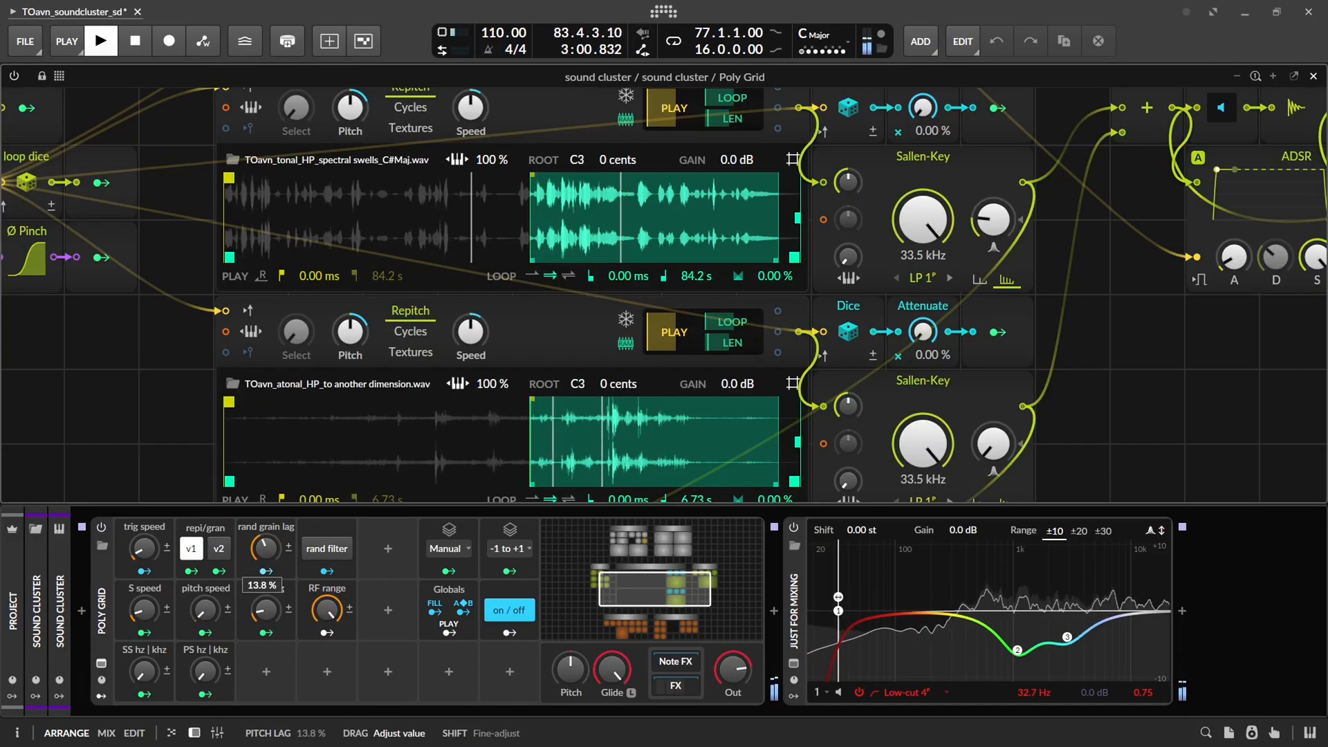
drag(266, 610, 270, 613)
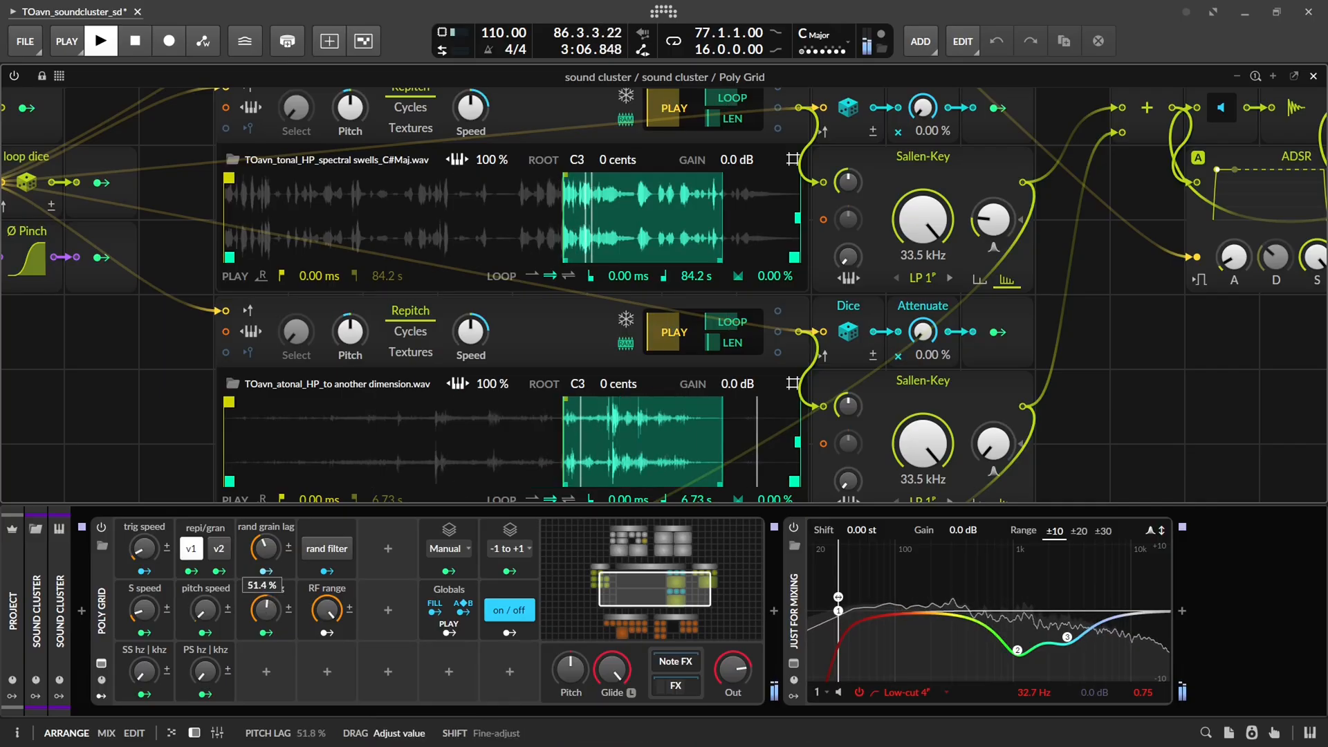
Turn on the random filter and try the BP 2 mode on the upper sampler's Sallen-Key filter
scroll(181, 429, right, 5)
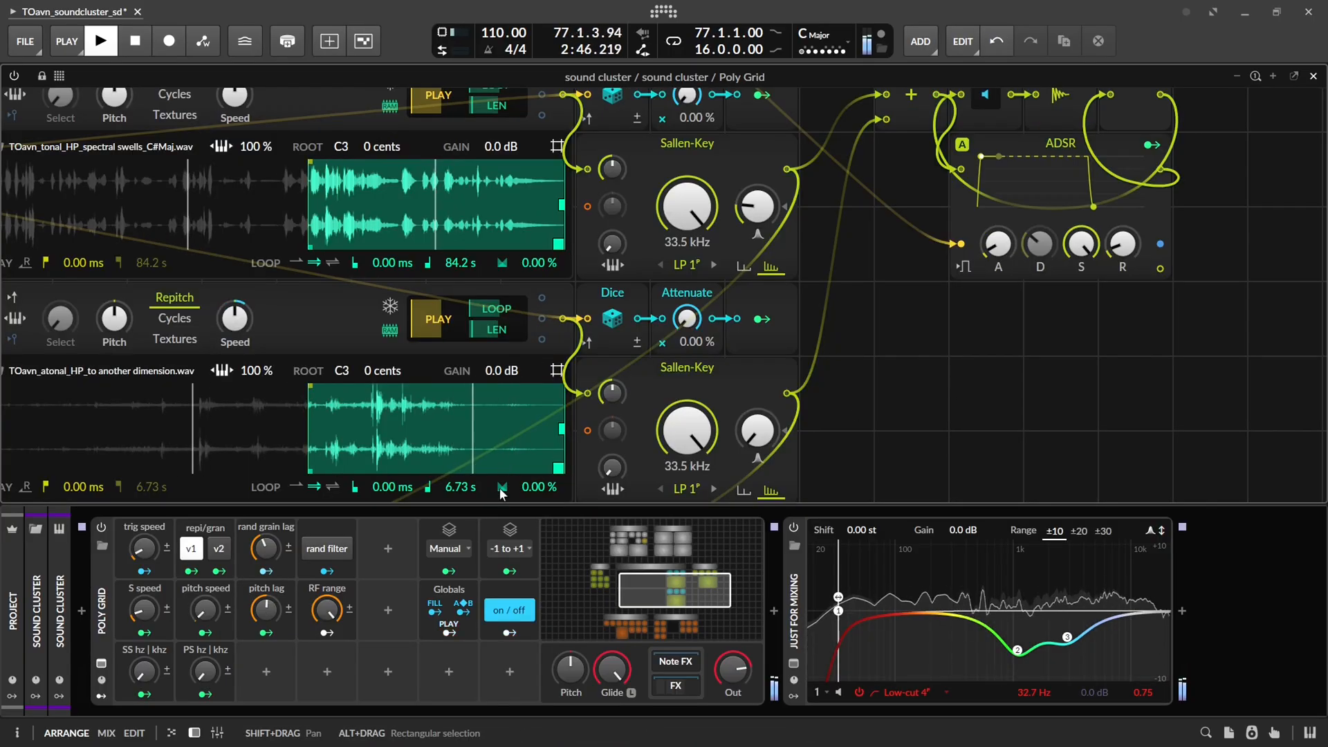
click(328, 549)
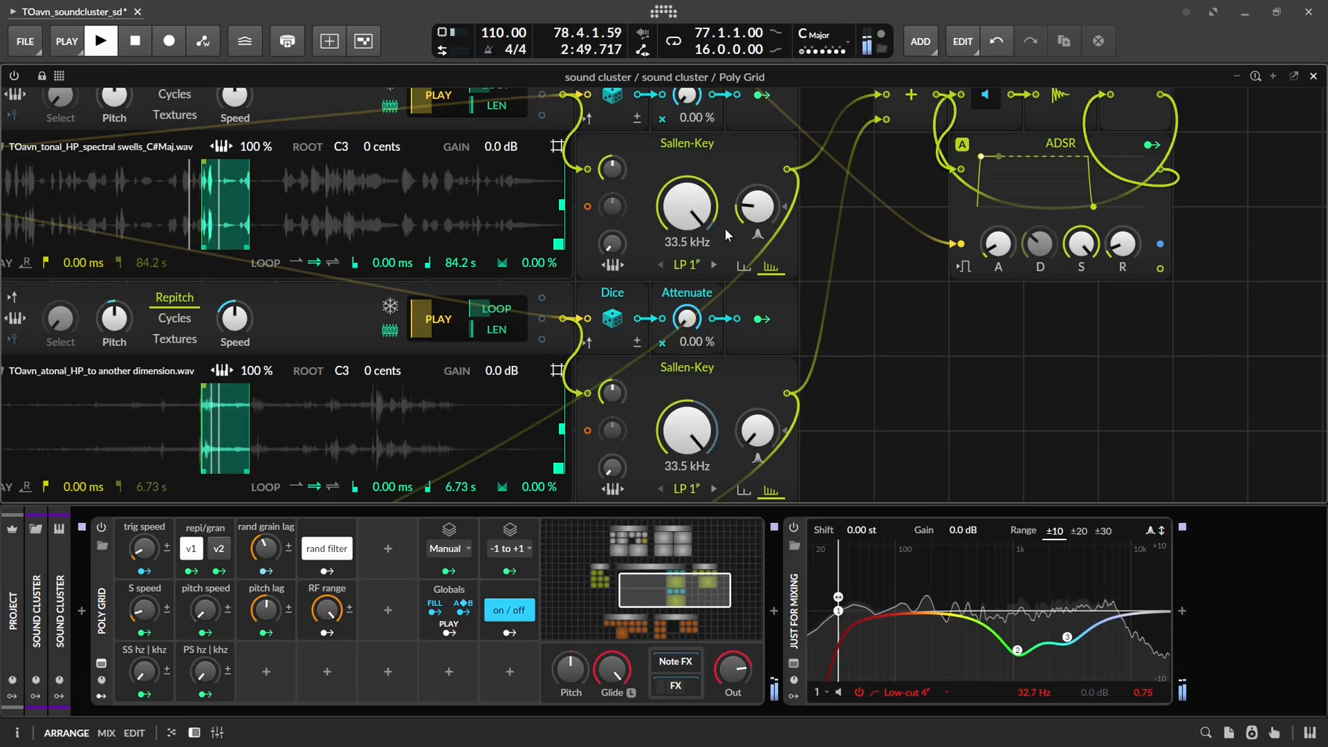
click(687, 264)
click(702, 402)
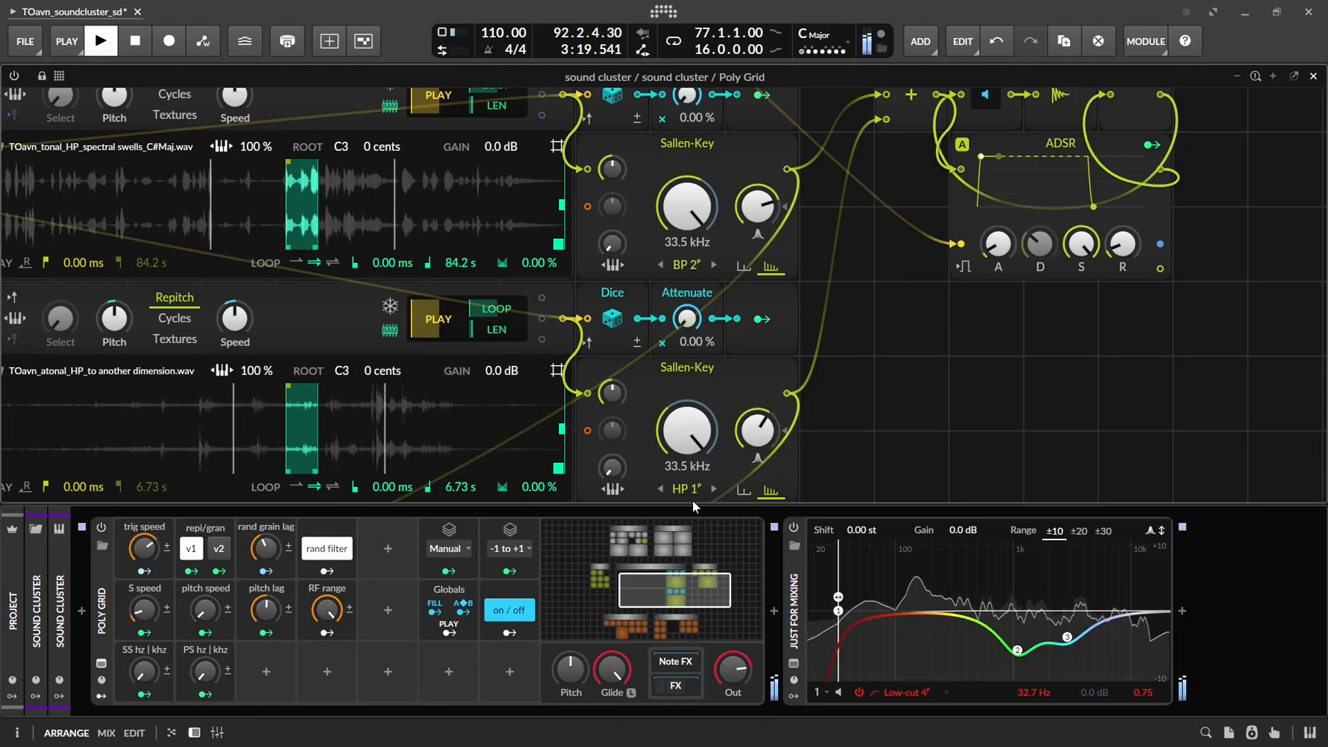
Try LP 2 and LP 6 on the upper Sallen-Key filter and HP 3 with about 76 % resonance on the lower one
click(681, 266)
click(735, 305)
drag(759, 209, 759, 205)
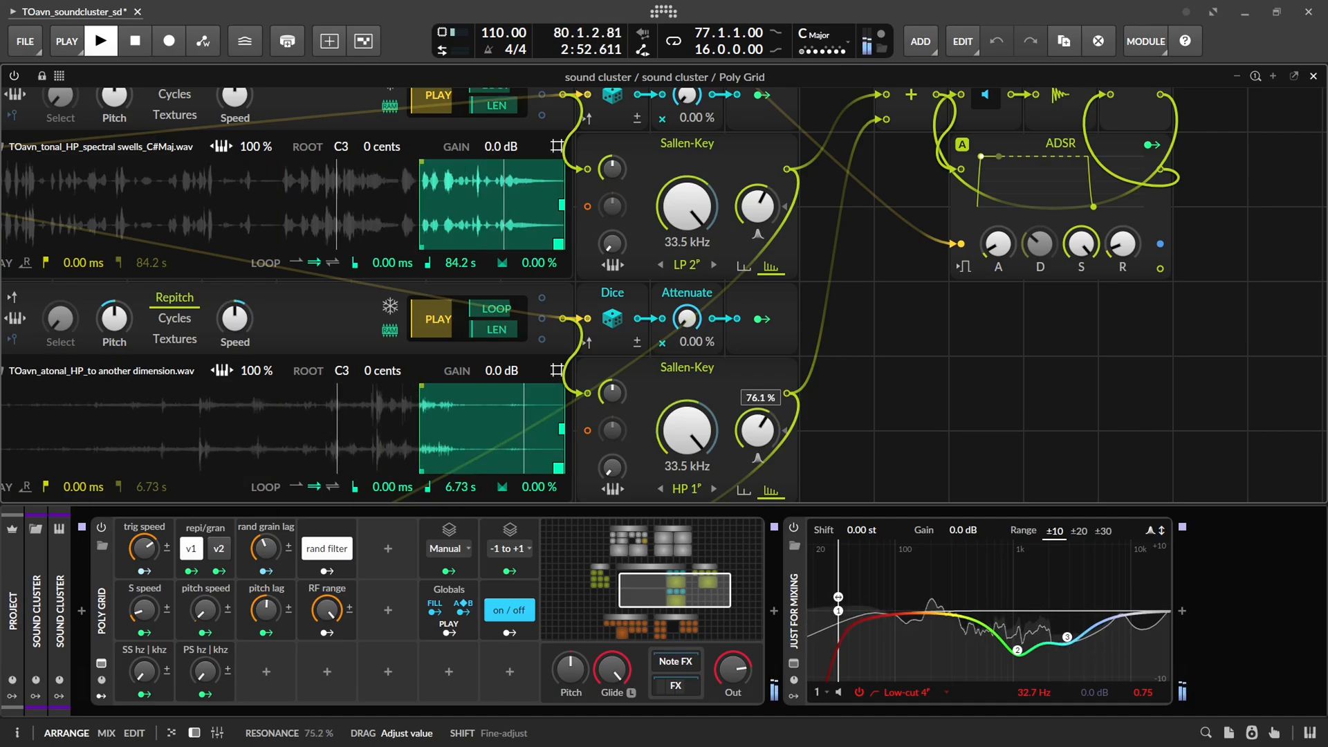
click(678, 488)
click(715, 416)
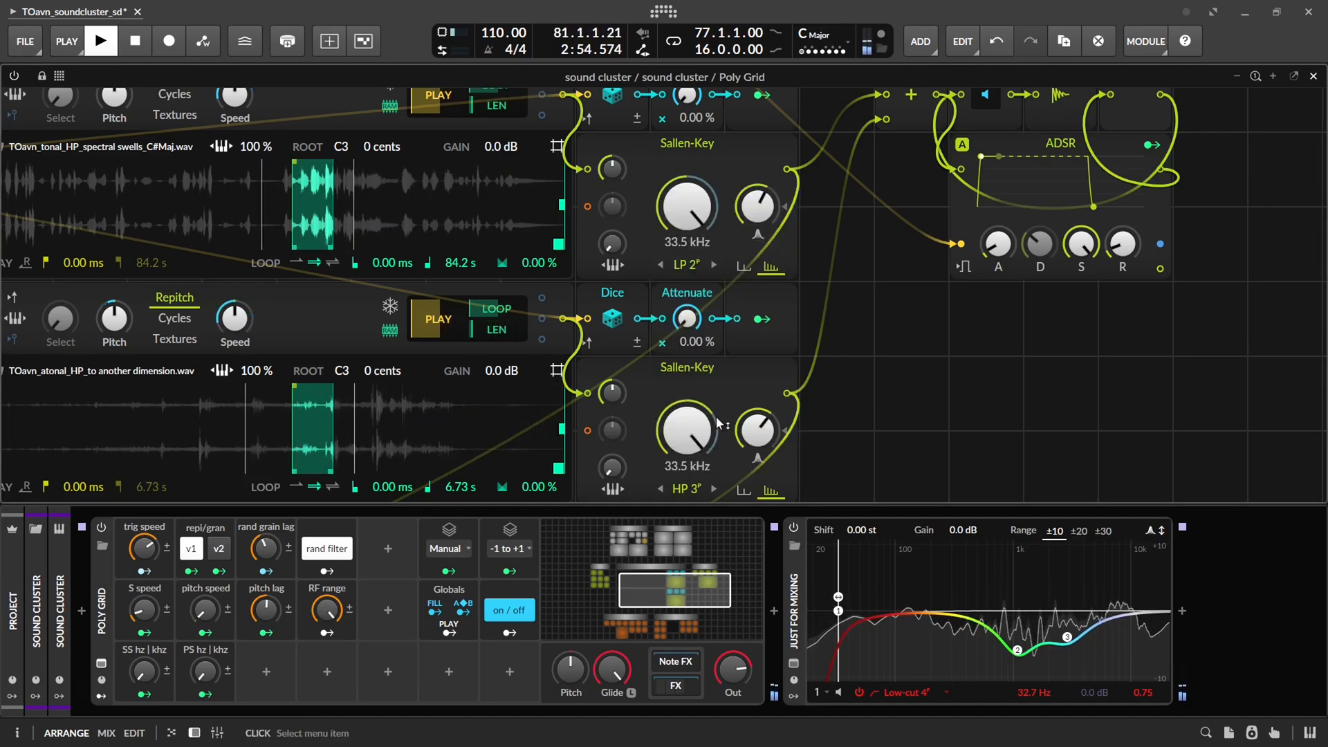
click(764, 265)
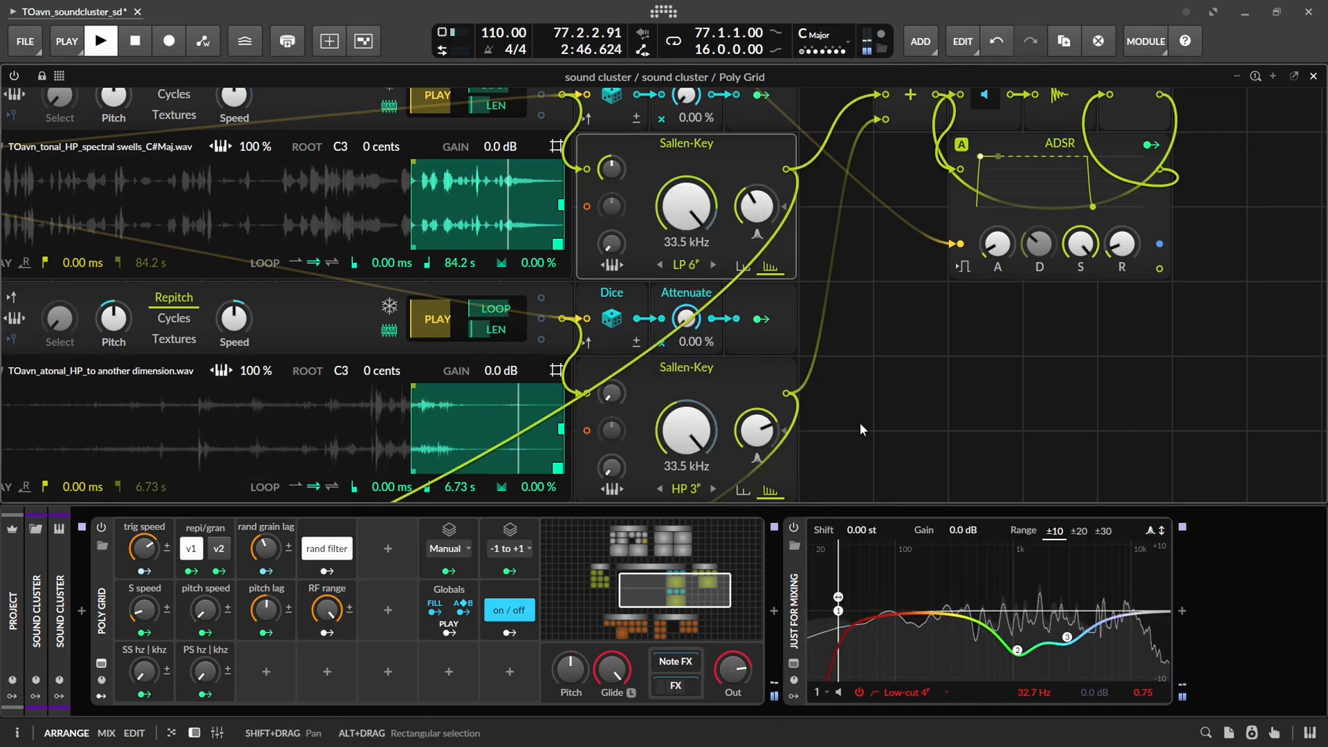
Try a lower RF range for the random filter modulation
drag(327, 608, 326, 652)
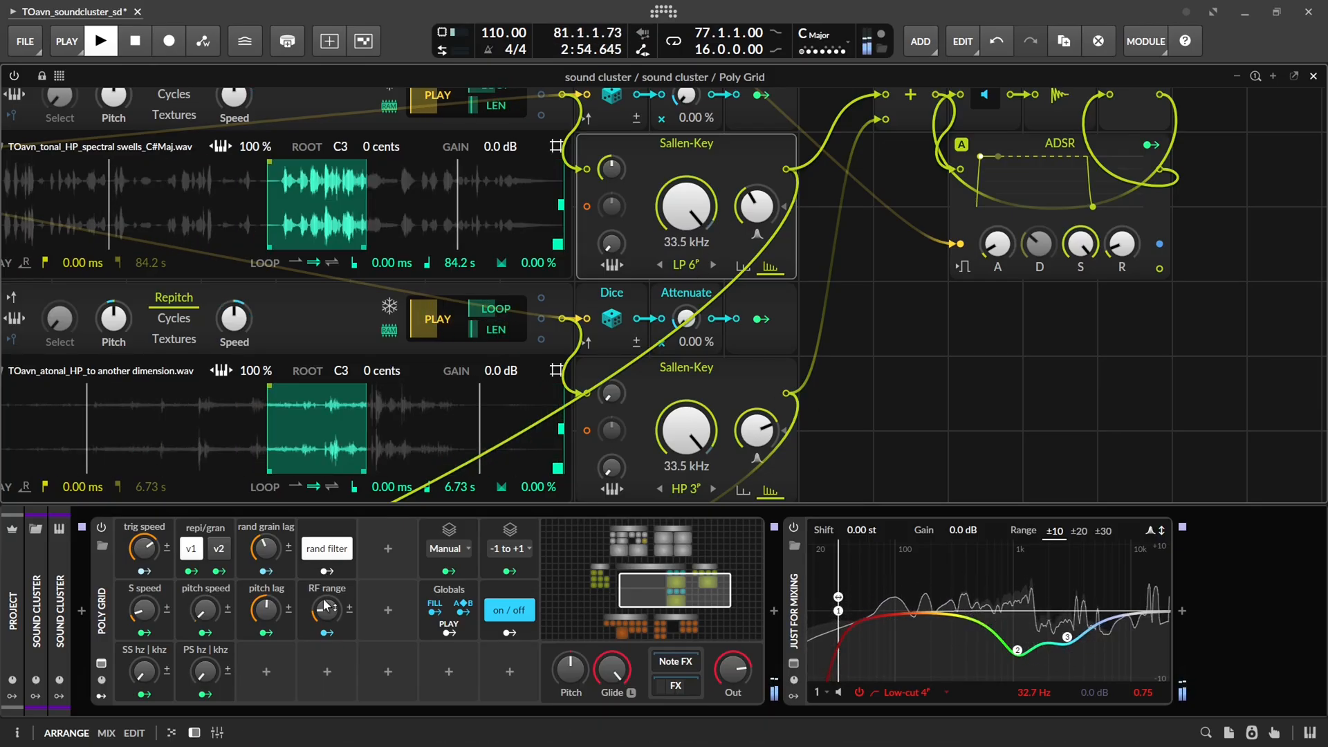
mouse_move(326, 609)
mouse_down()
mouse_move(327, 587)
mouse_move(327, 621)
mouse_up()
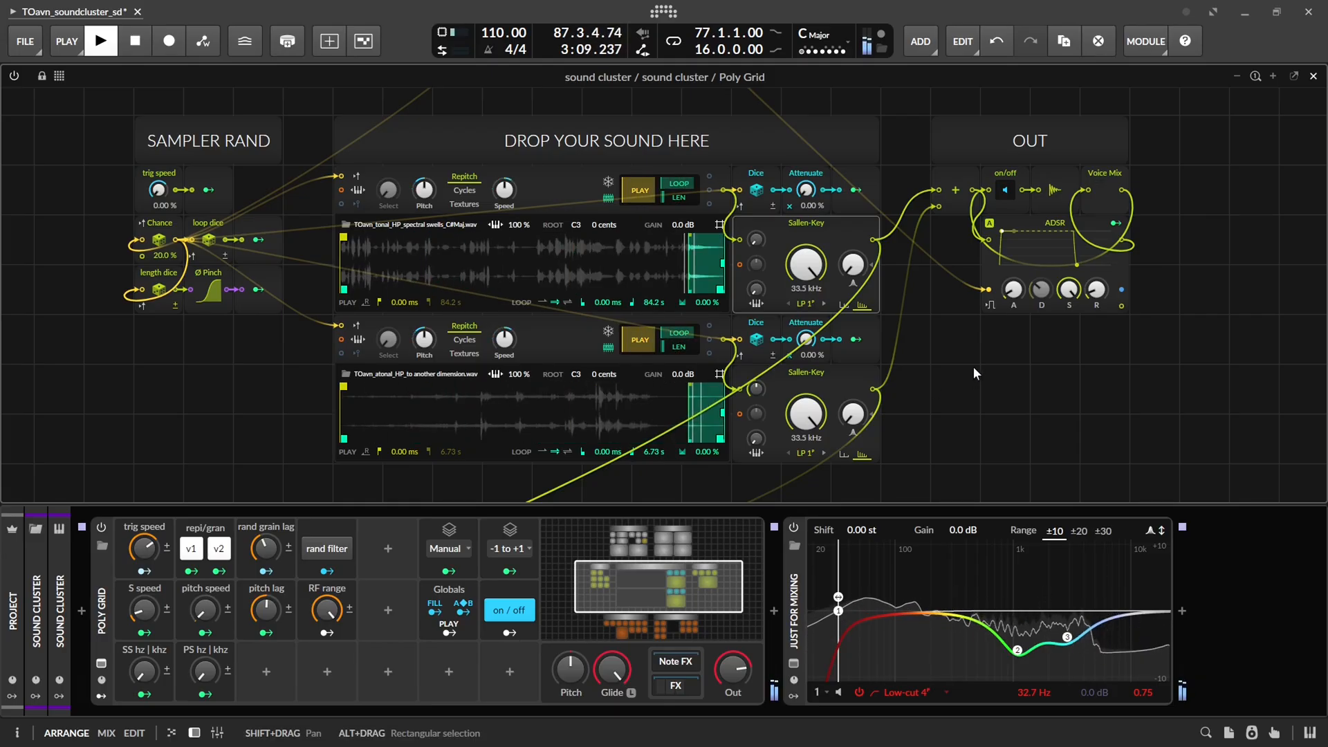
Reset the upper Sallen-Key filter's drive to its default and hide the device panel
double_click(756, 241)
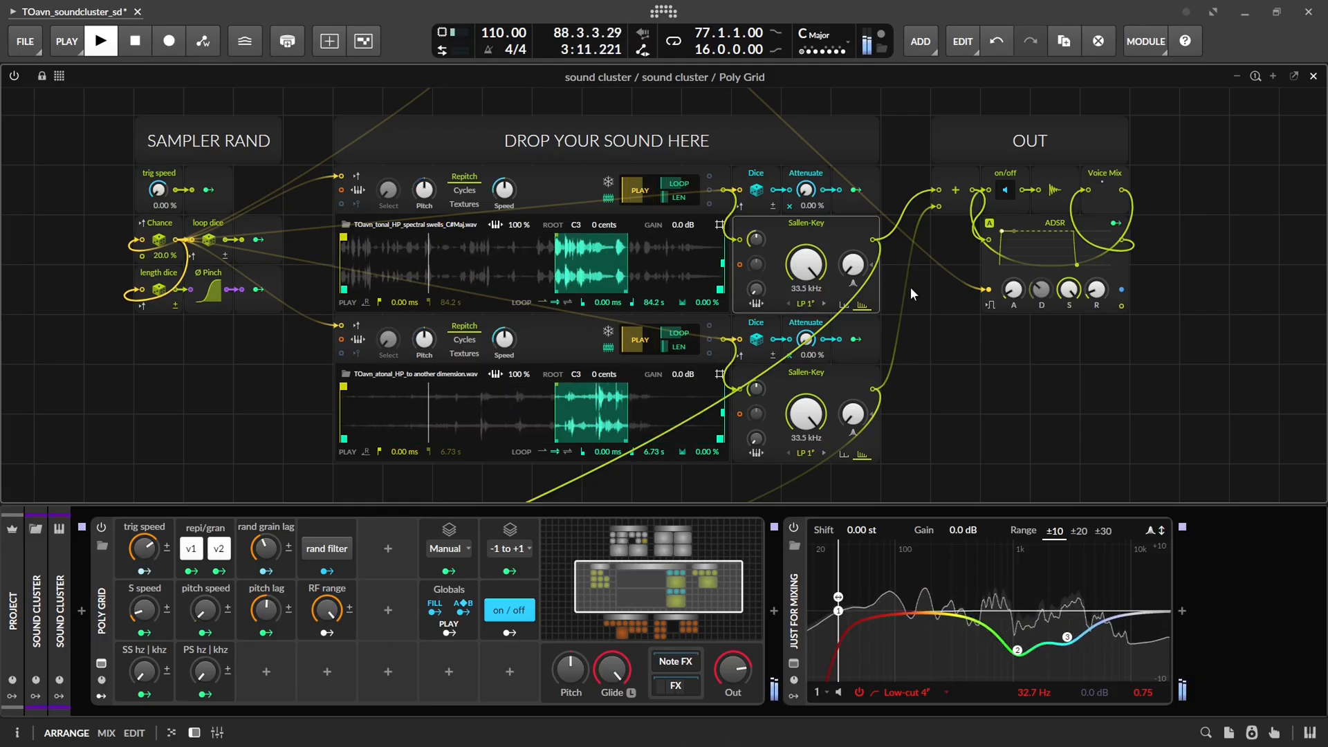
mouse_move(917, 314)
mouse_down()
mouse_move(925, 344)
mouse_move(906, 304)
mouse_up()
key(d)
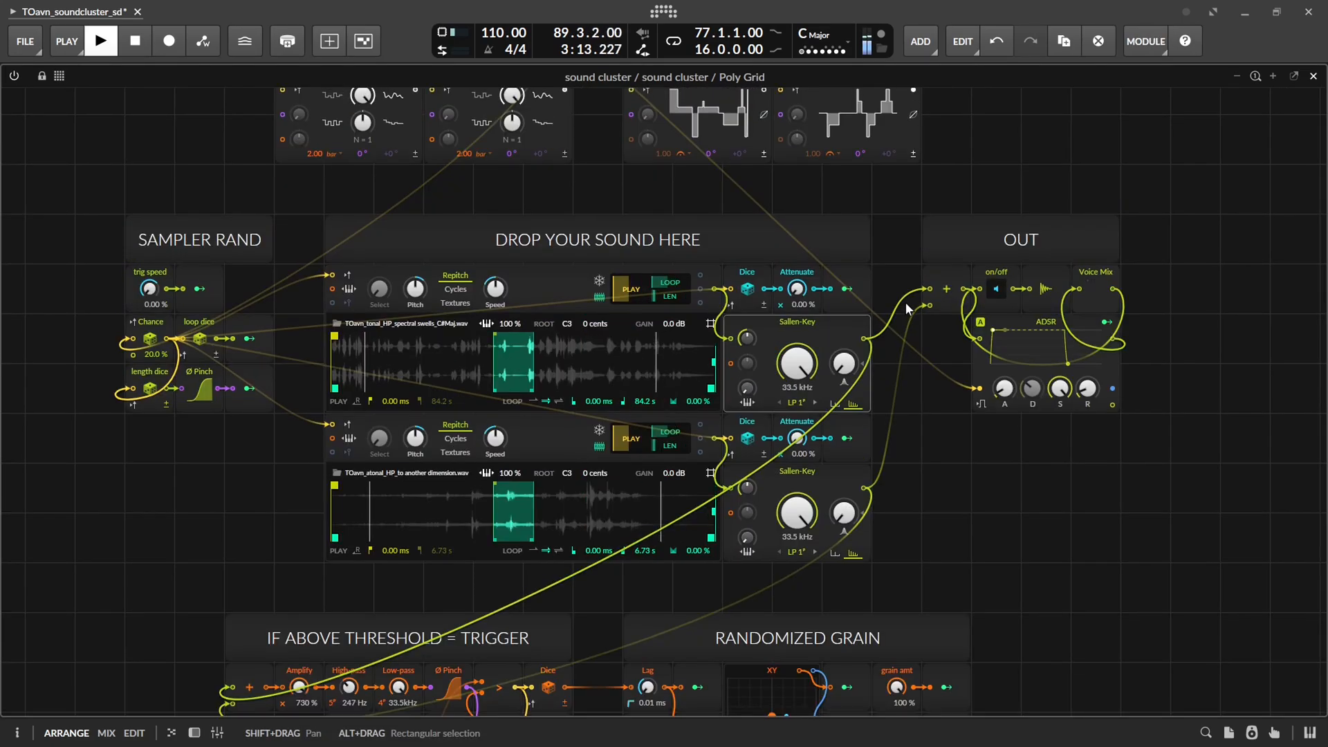
key(ctrl+minus)
key(ctrl+plus)
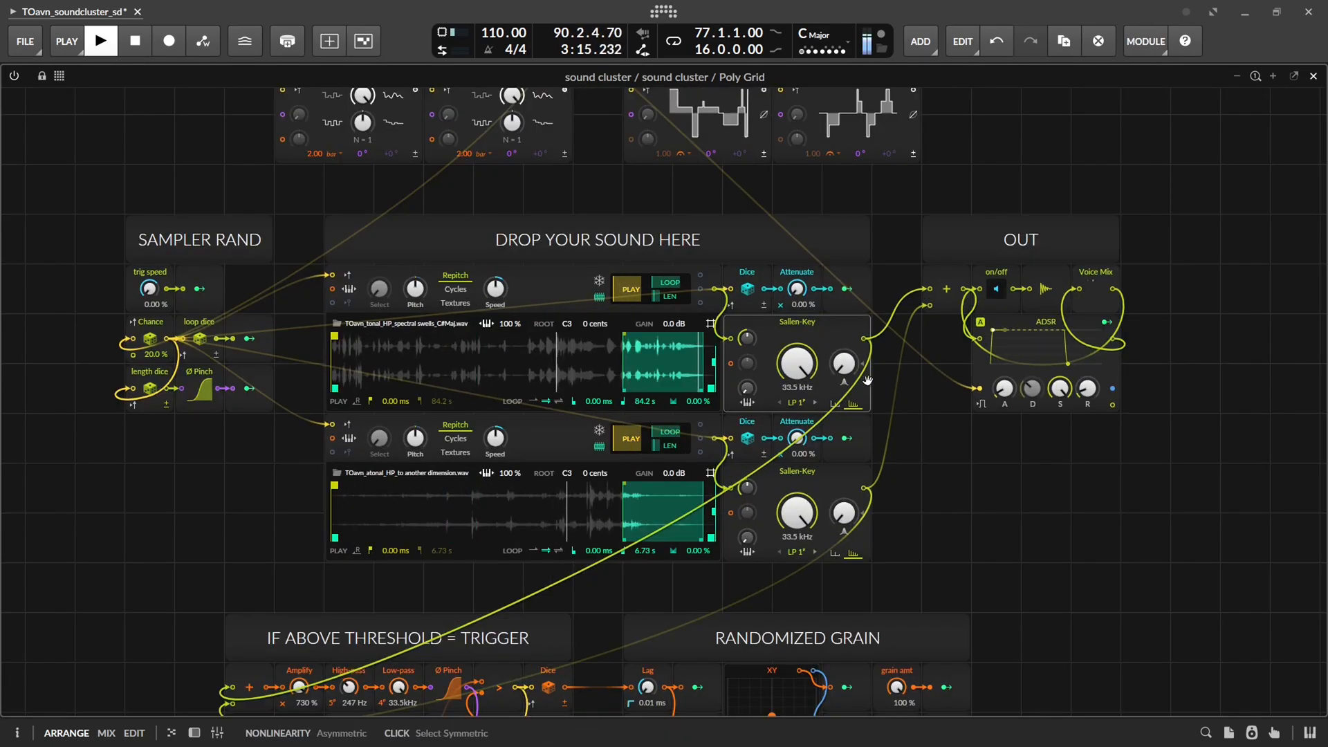